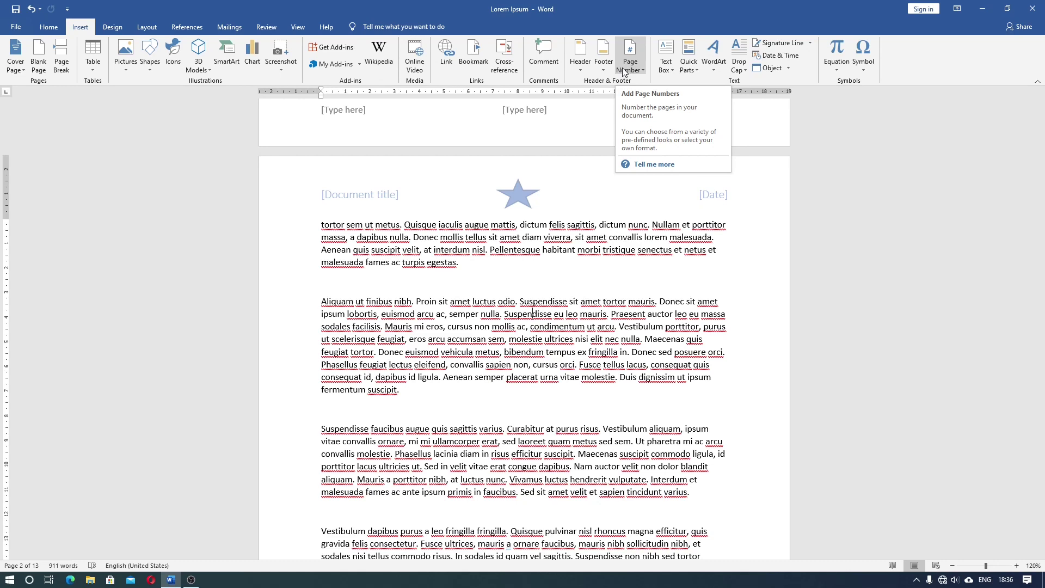
Insert a Plain Number 1 page number at the top left of the header.
left_click(624, 72)
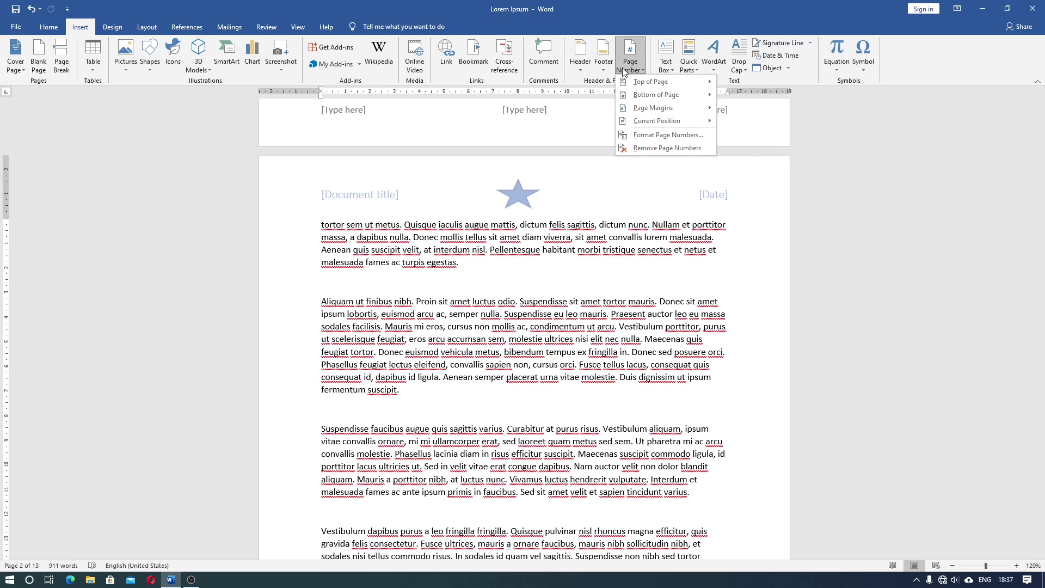
mouse_move(651, 82)
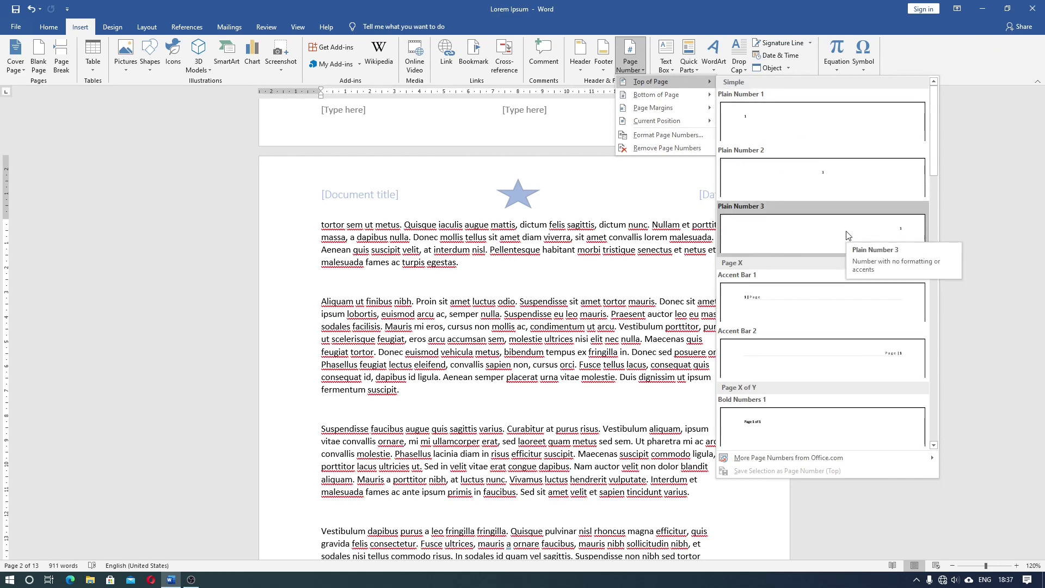
left_click(823, 130)
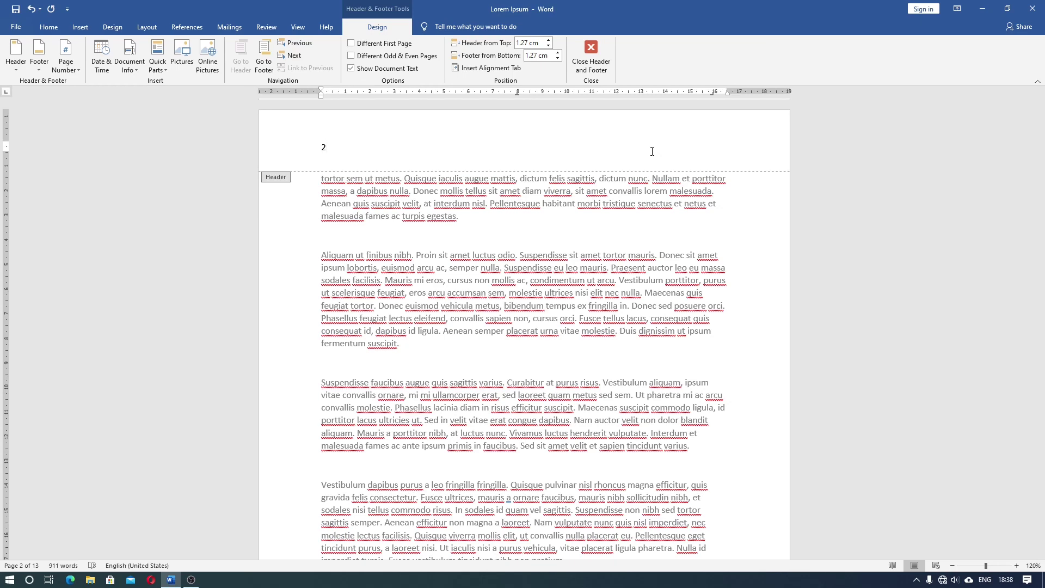
Replace the header page number with the Brackets 2 style, centred between accent lines.
scroll(339, 152, "up", 10)
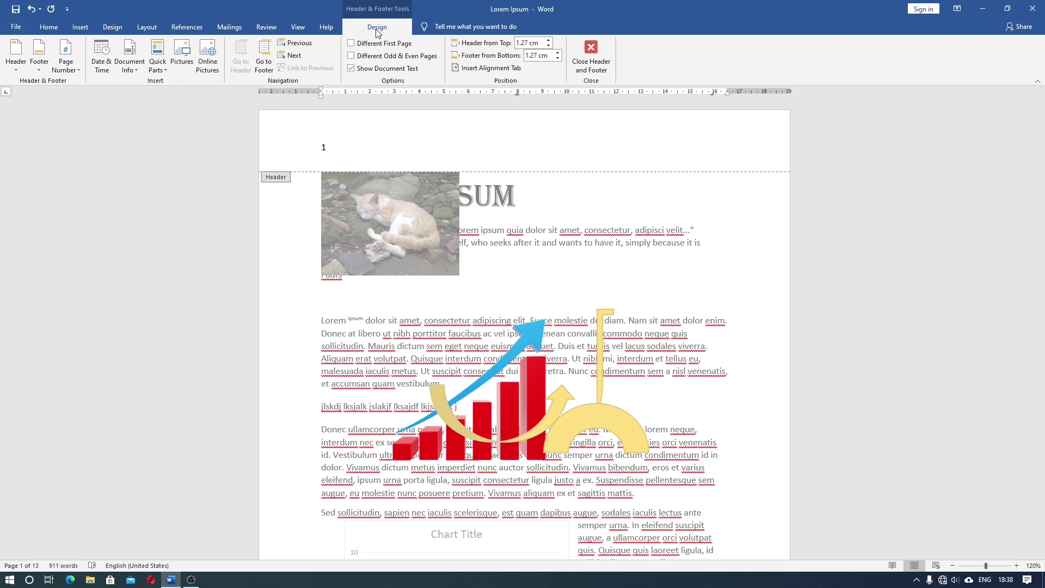
left_click(79, 72)
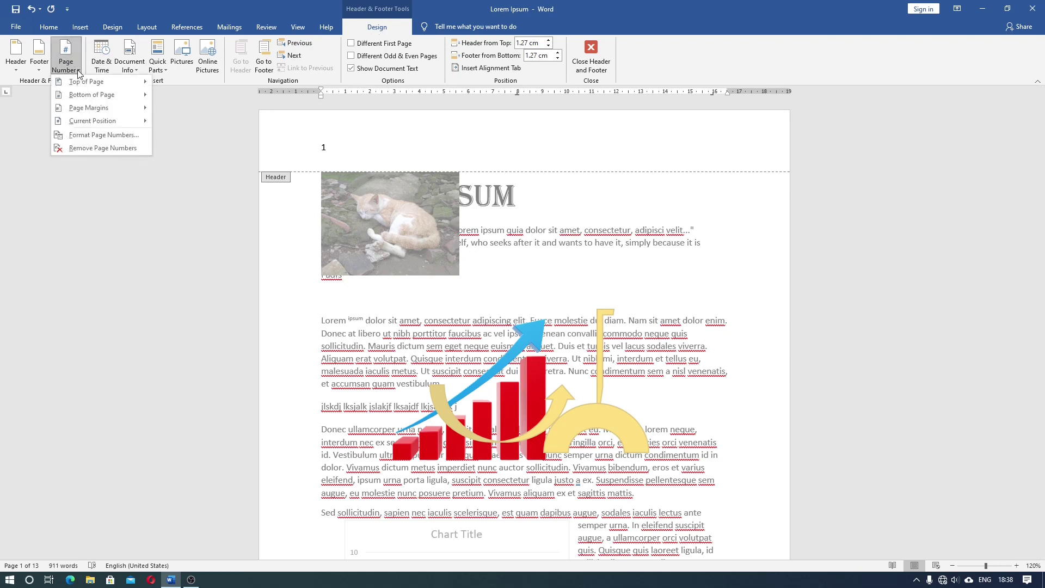
mouse_move(90, 82)
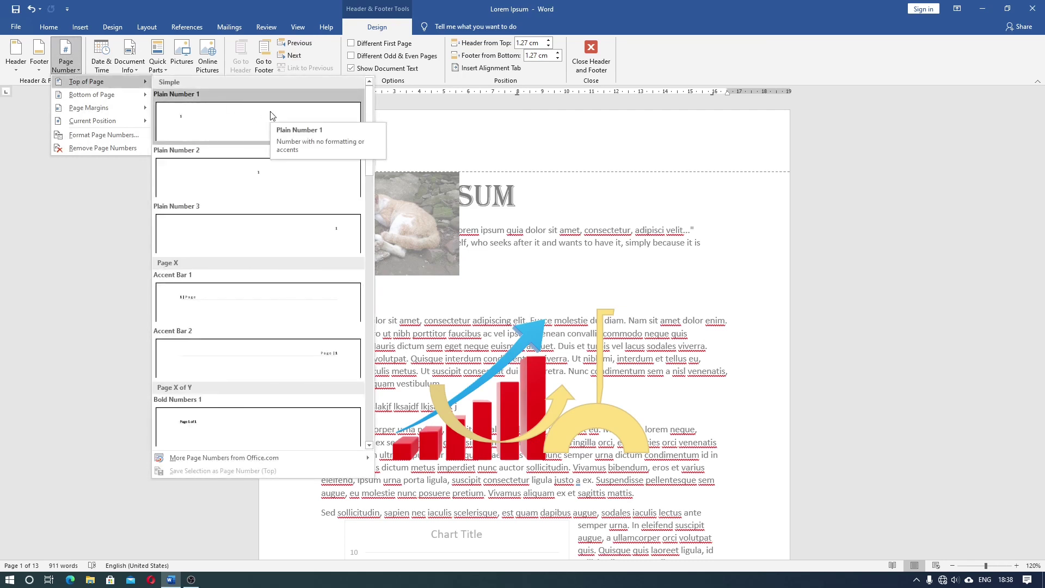
scroll(279, 269, "down", 3)
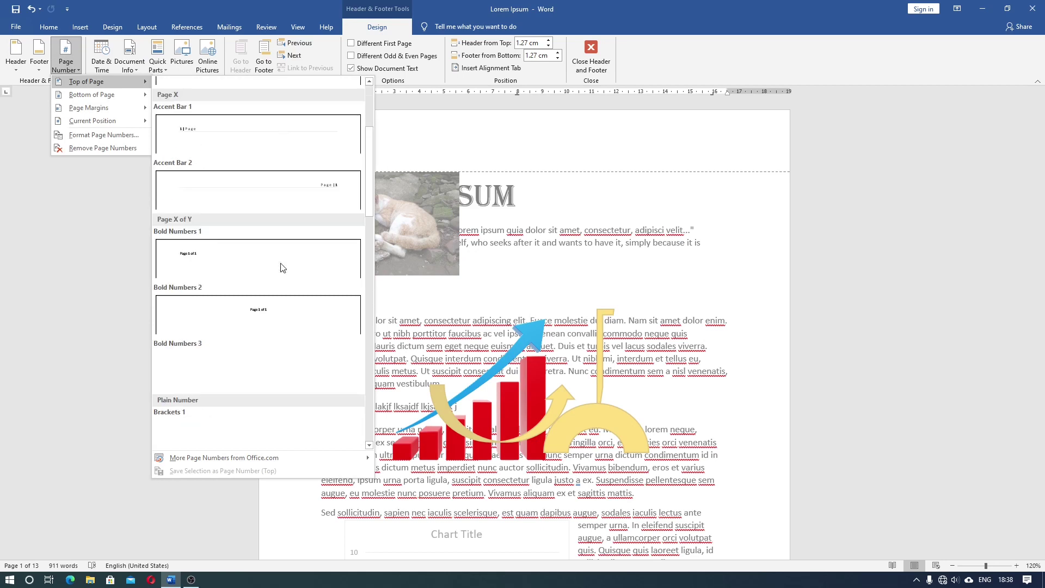
scroll(282, 267, "down", 2)
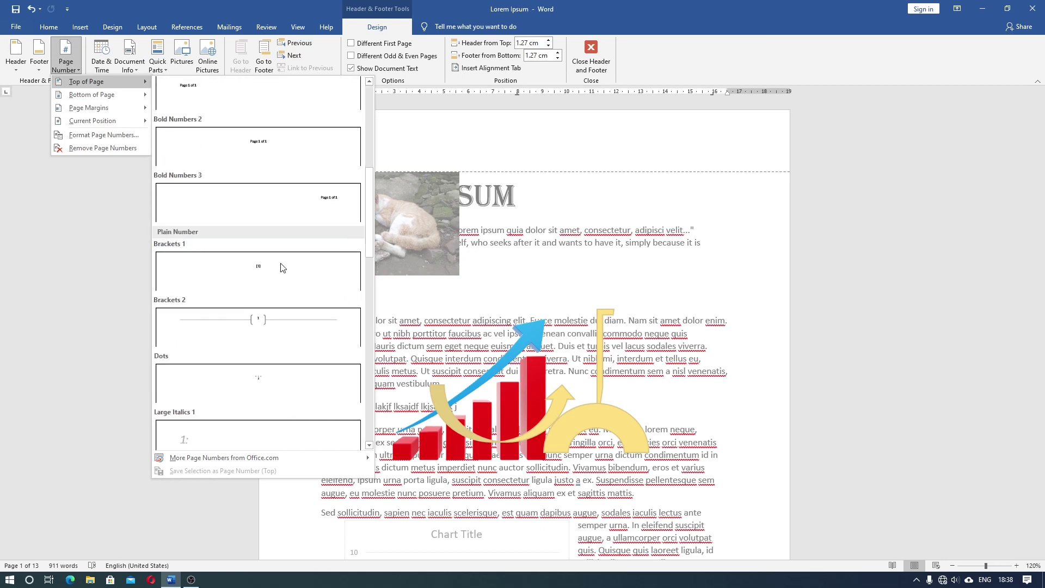
left_click(291, 329)
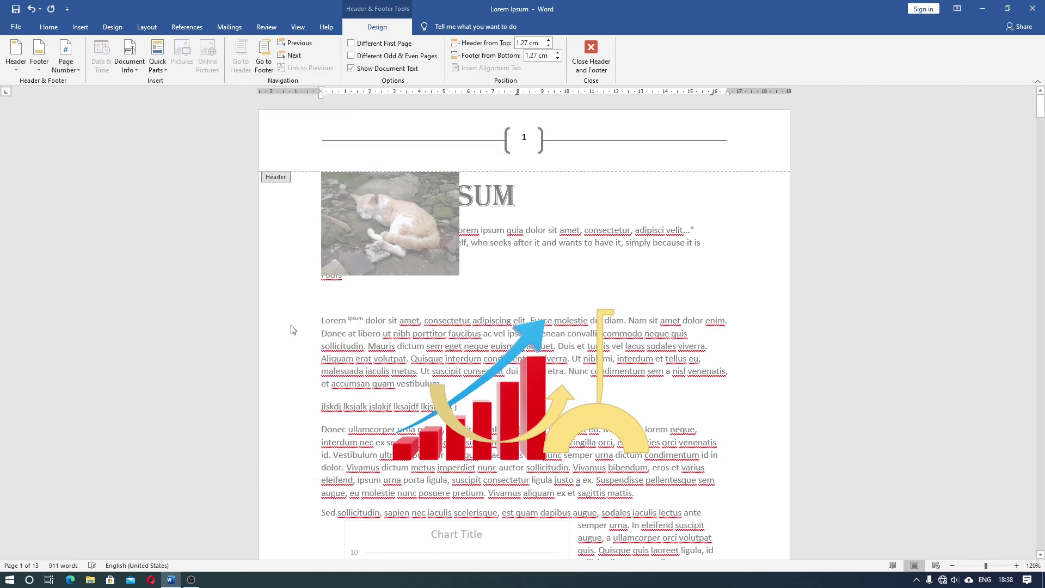
scroll(292, 329, "down", 3)
scroll(291, 330, "down", 3)
scroll(291, 329, "down", 5)
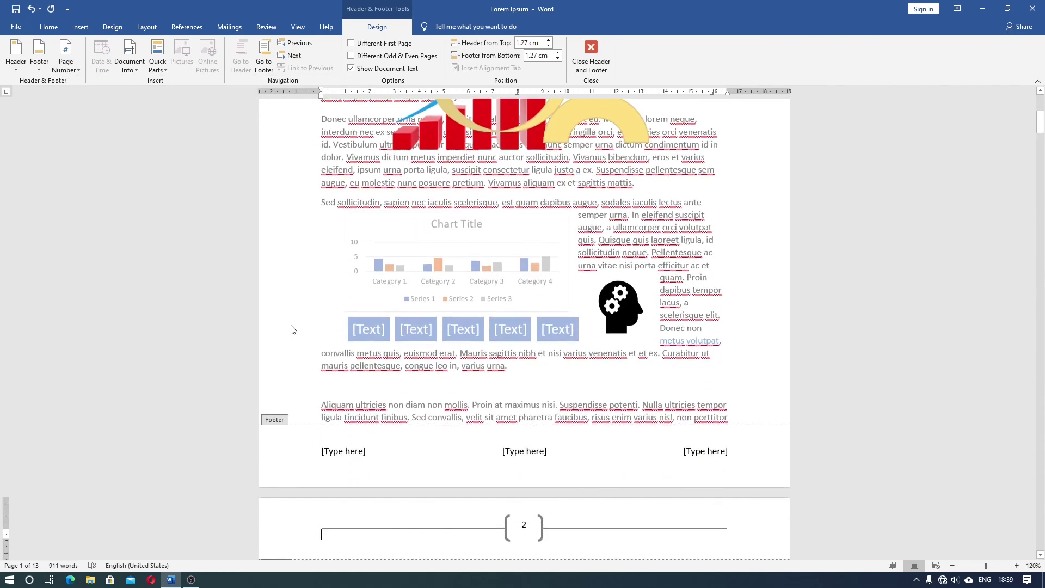
scroll(291, 330, "down", 2)
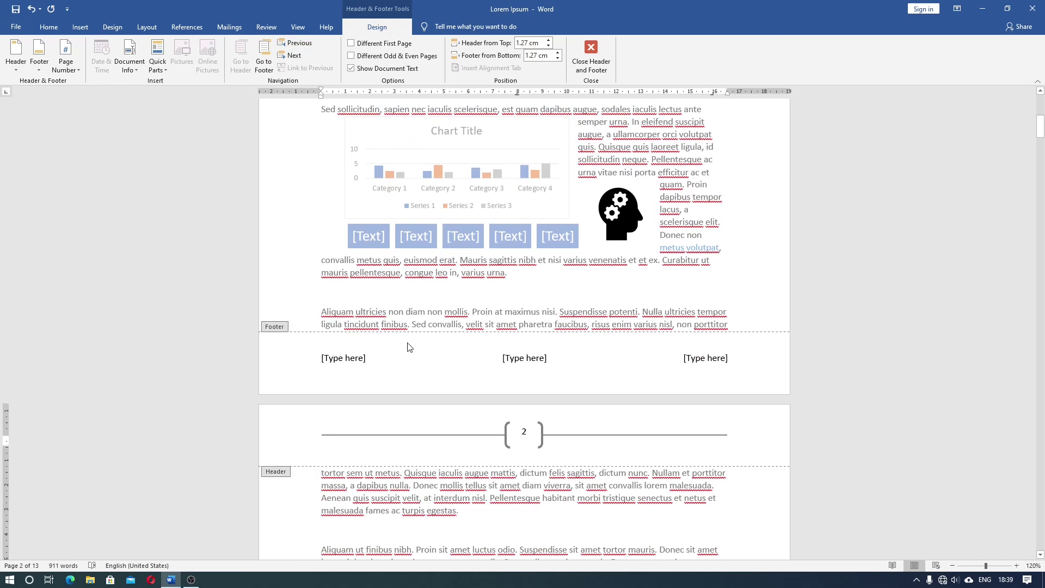
Add an Accent Bar 4 'Page | 2' number at the bottom right of the footer.
left_click(70, 72)
mouse_move(92, 95)
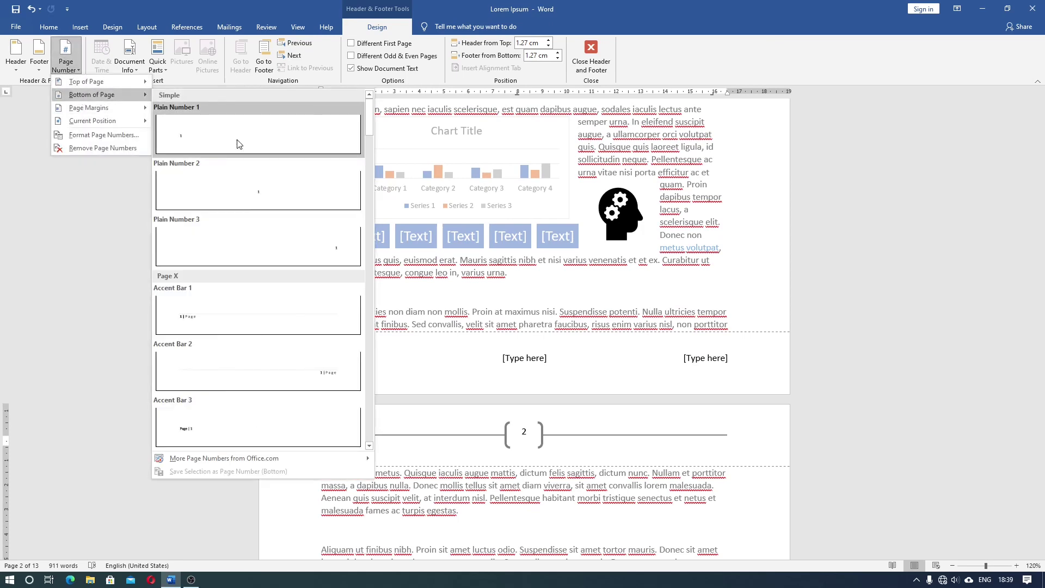
scroll(238, 147, "down", 3)
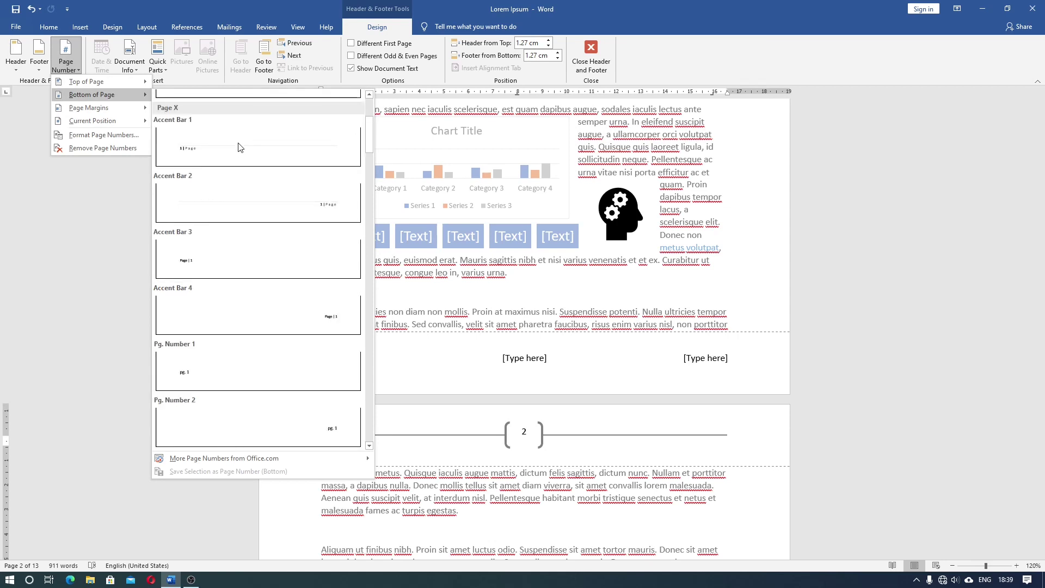
scroll(239, 147, "down", 3)
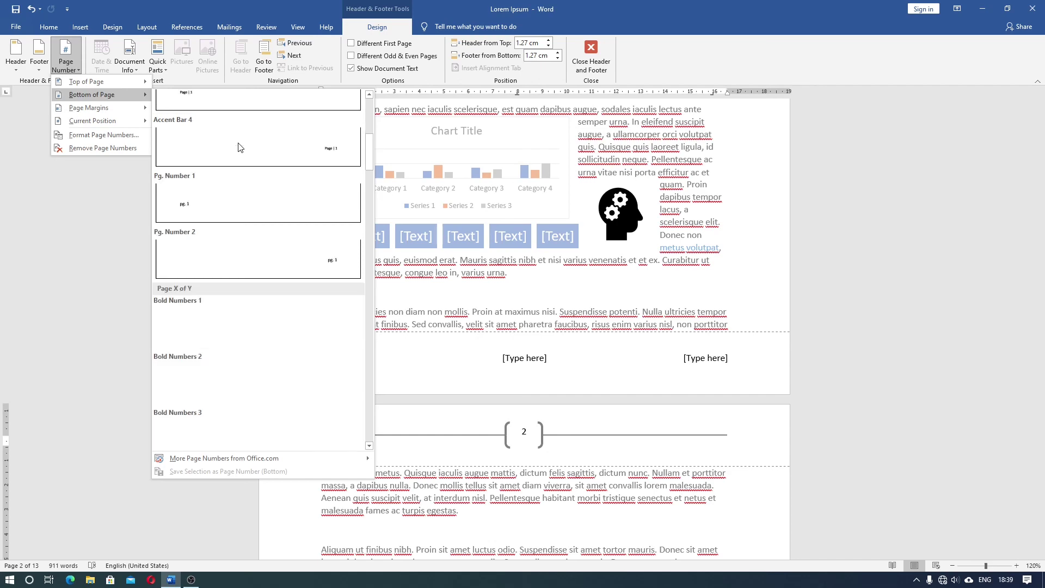
left_click(270, 157)
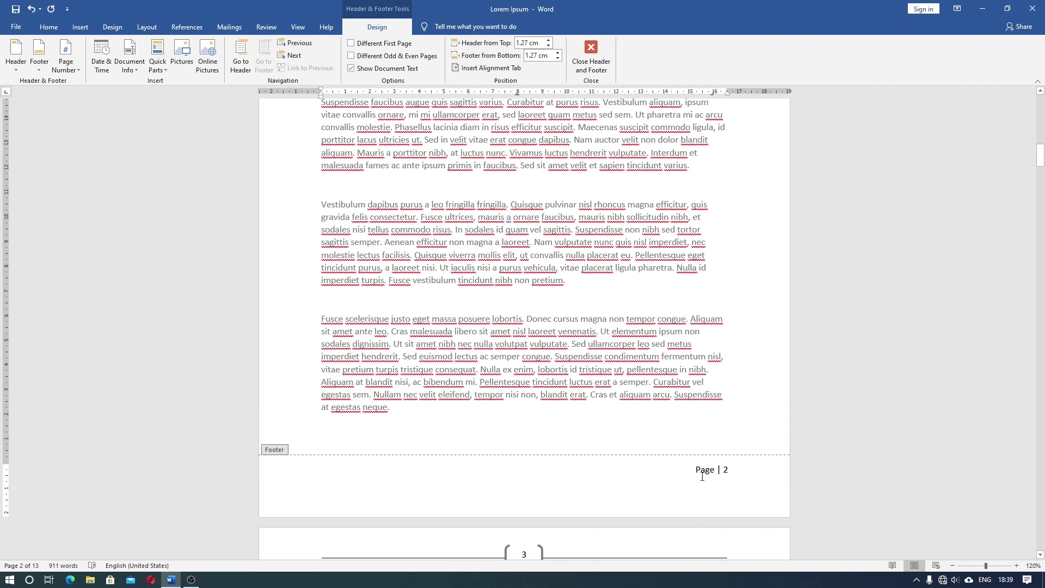
Place a green circled page number in the right page margin.
left_click(67, 66)
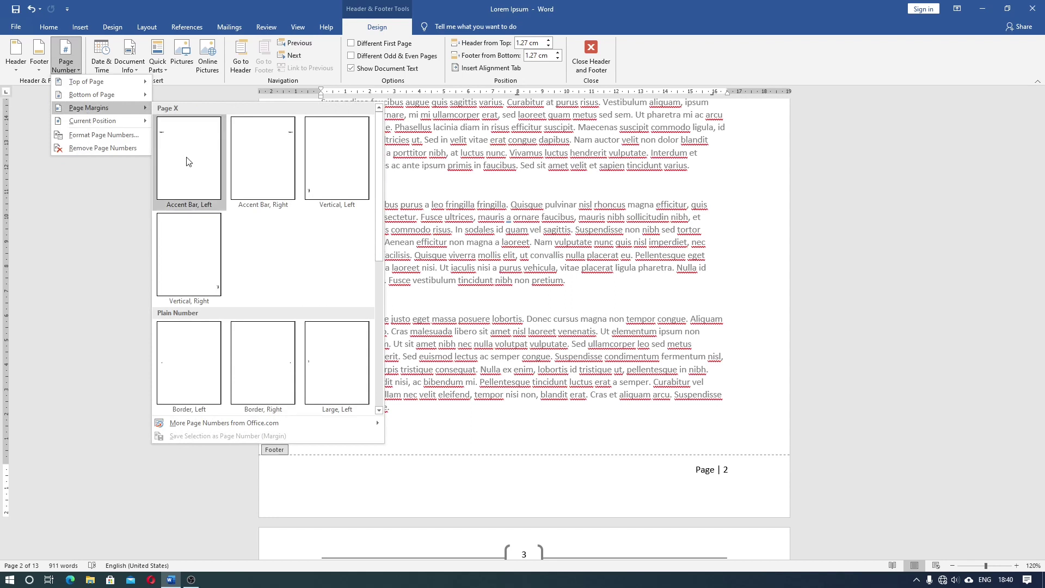
scroll(187, 161, "down", 3)
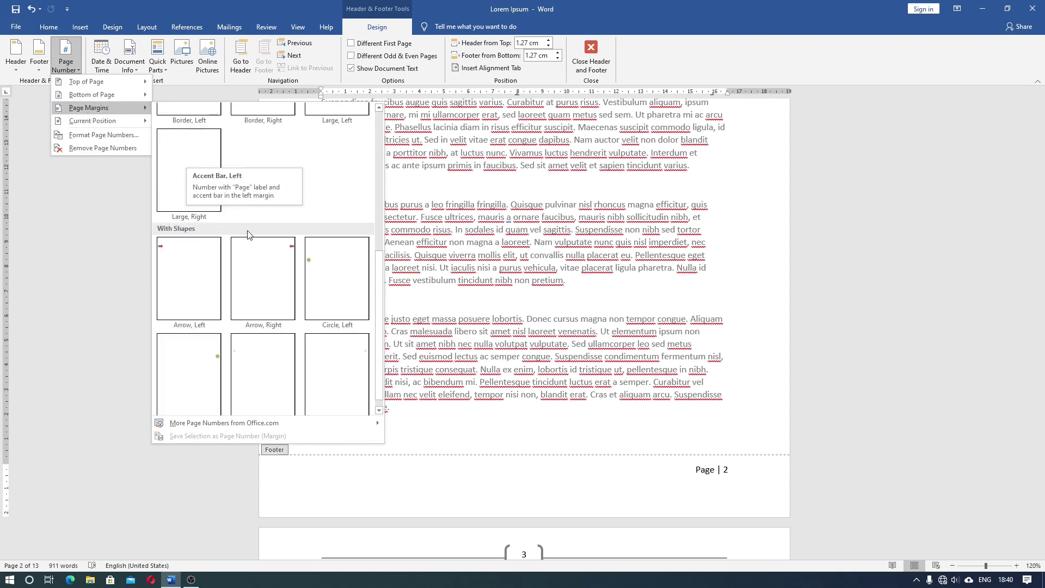
scroll(256, 261, "down", 1)
left_click(203, 344)
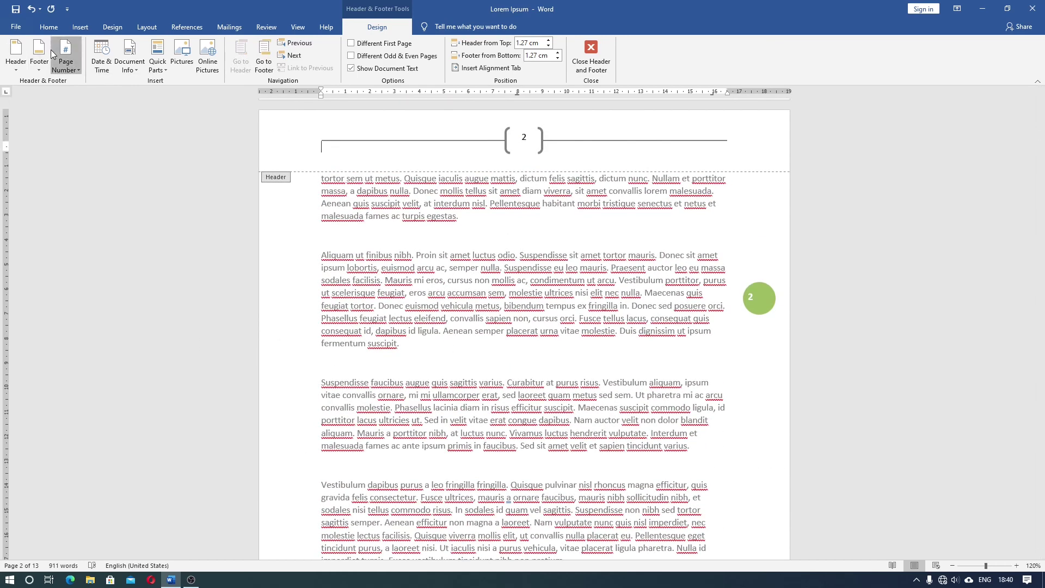
Swap the margin number for the red Arrow, Right page-number shape.
left_click(66, 61)
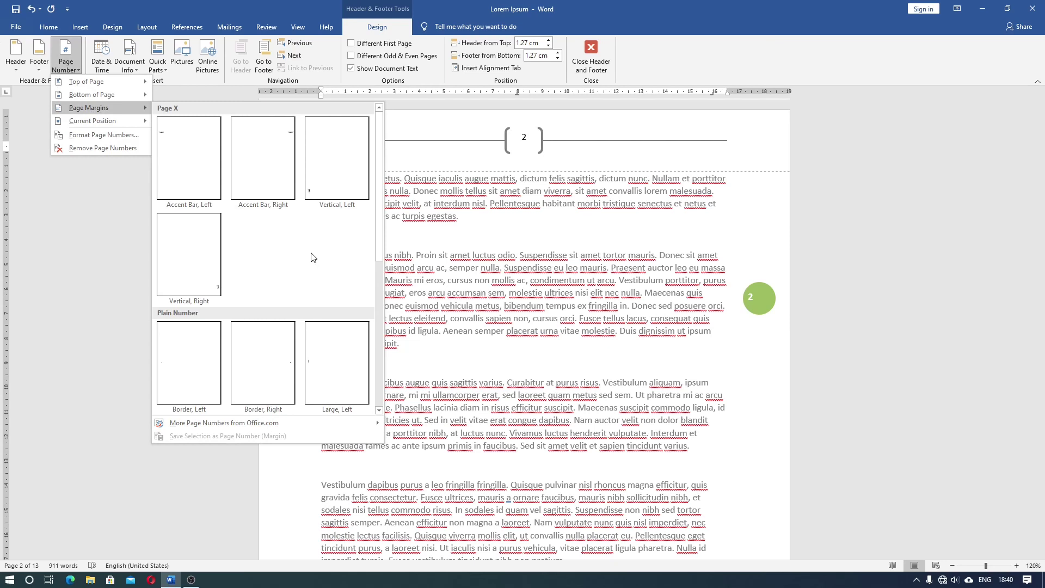
scroll(319, 290, "down", 3)
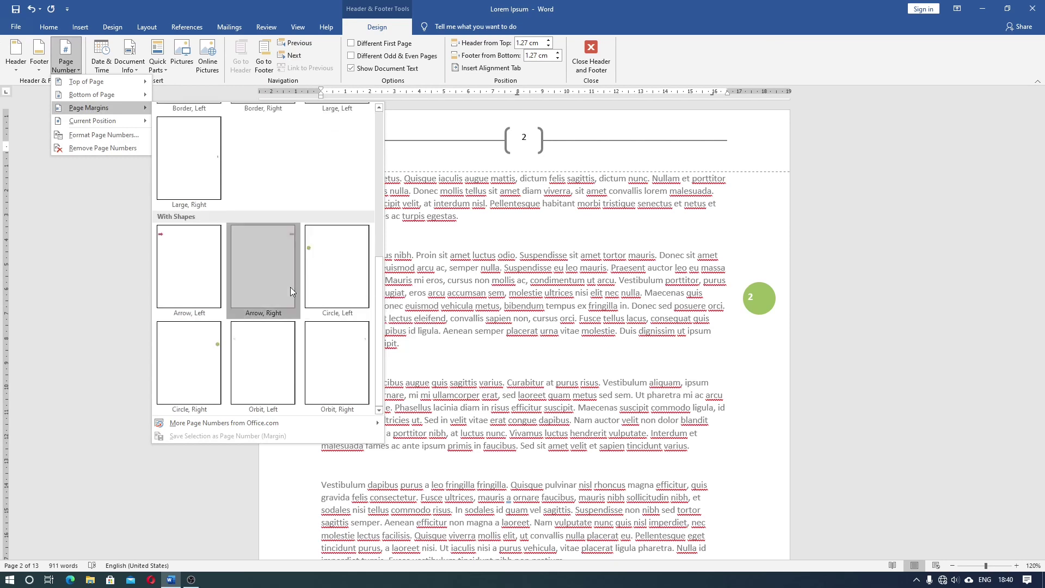
left_click(290, 286)
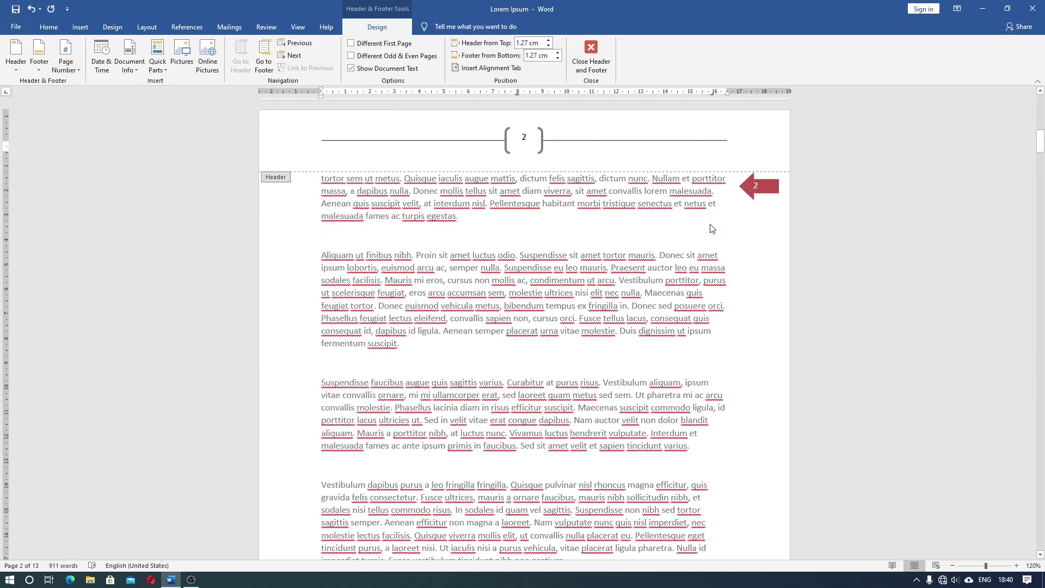
Drag the red arrow page number further down page 2's right margin.
left_click(752, 196)
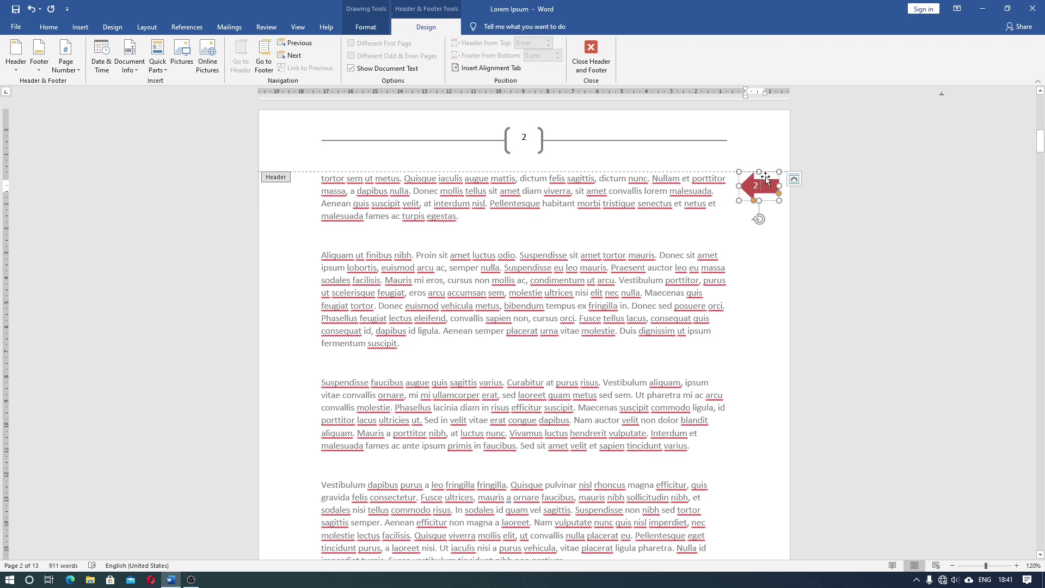
left_click_drag(766, 173, 767, 387)
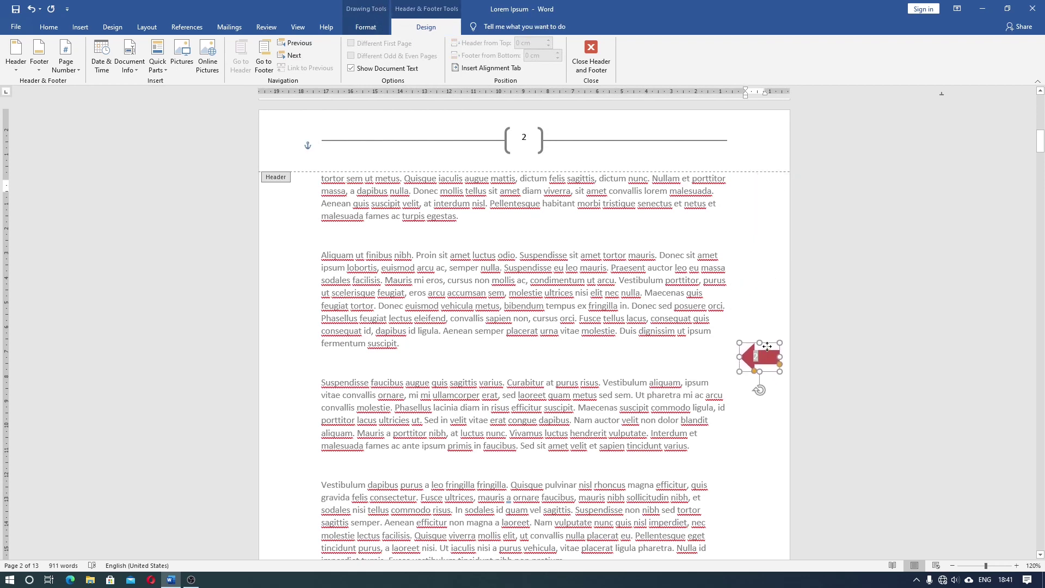
scroll(768, 388, "down", 5)
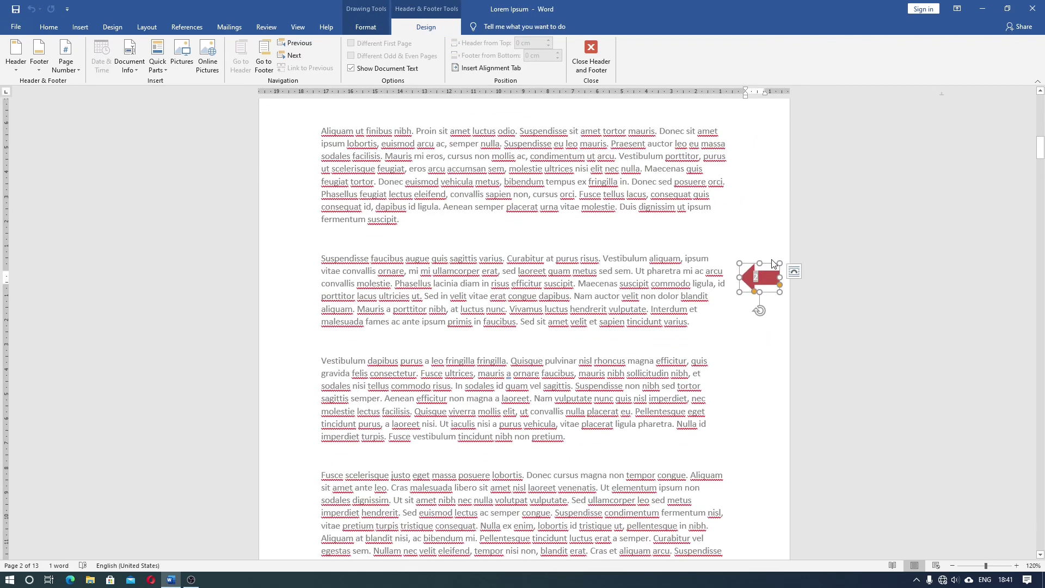
mouse_move(767, 387)
left_mouse_down()
mouse_move(763, 340)
mouse_move(740, 325)
left_mouse_up()
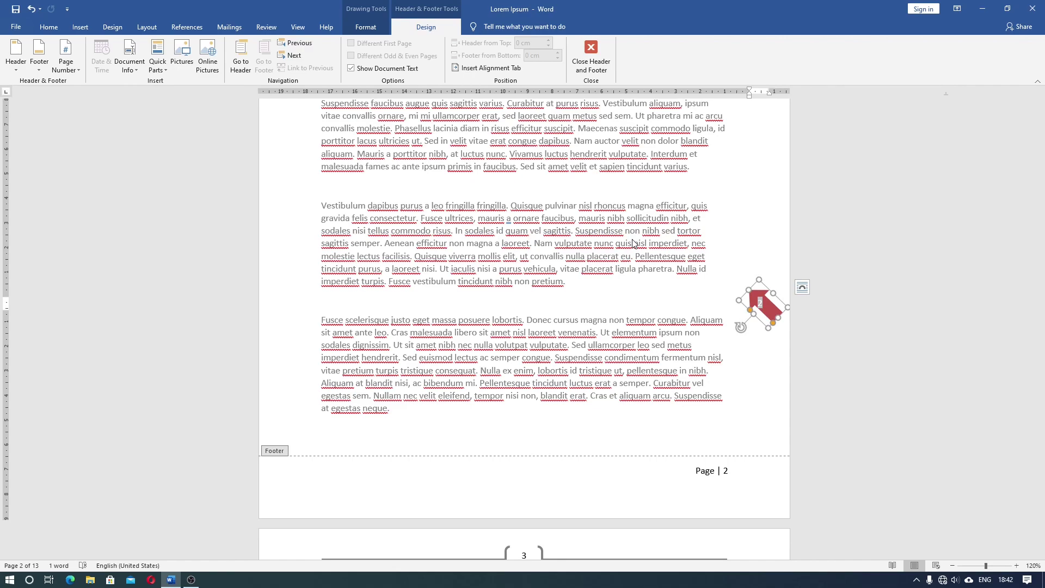
Delete the red arrow page-number shape from the margin.
scroll(633, 243, "up", 2)
scroll(633, 244, "down", 4)
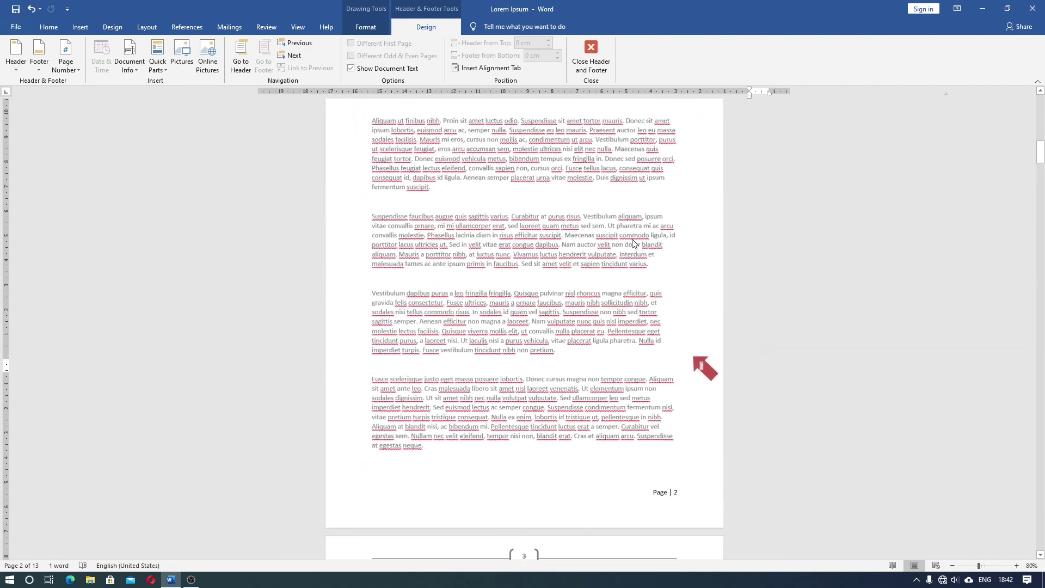
scroll(633, 244, "up", 2)
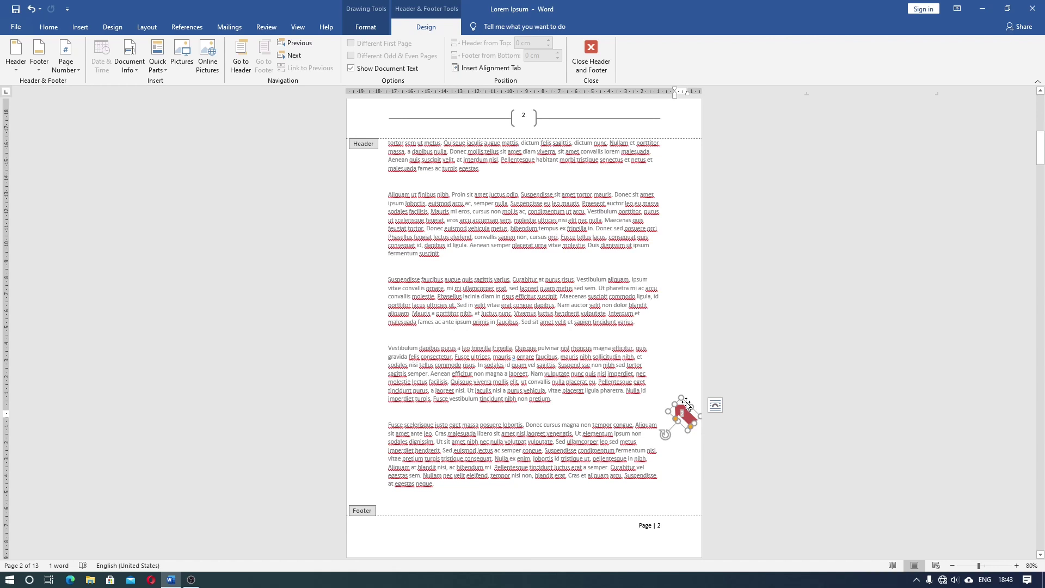
left_click(687, 405)
key("Delete")
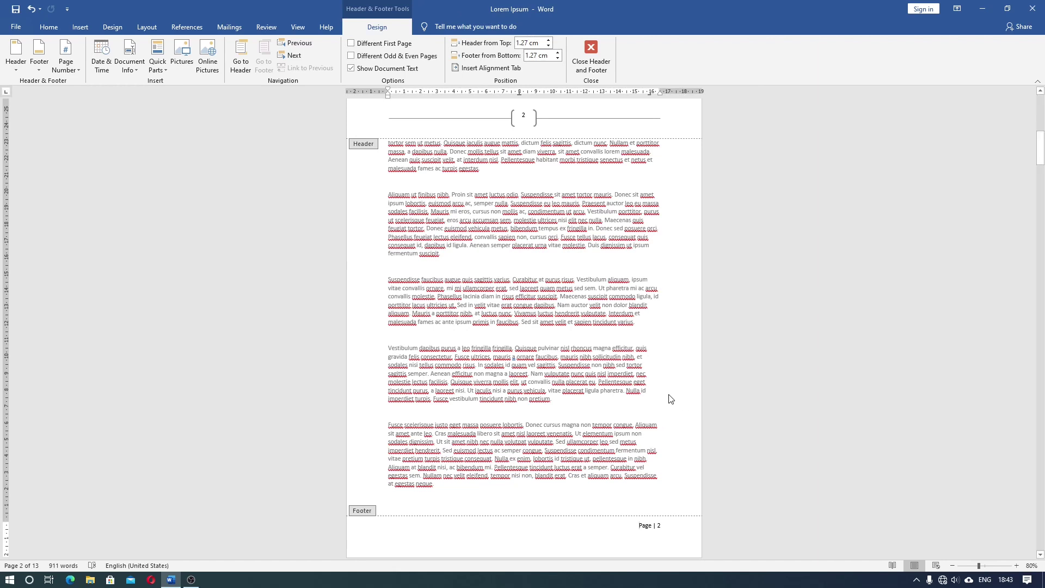
left_click(59, 72)
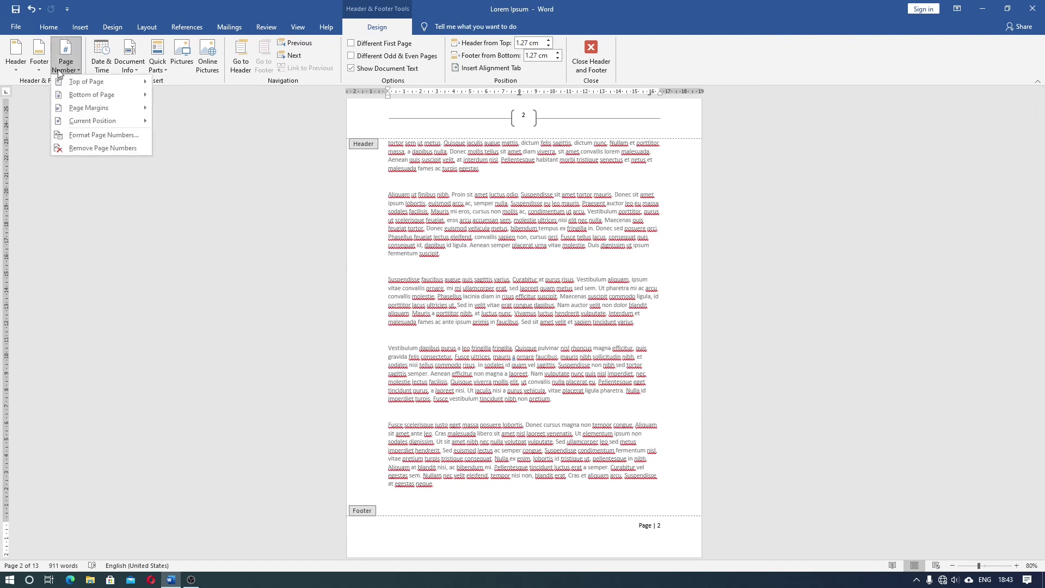
left_click(77, 148)
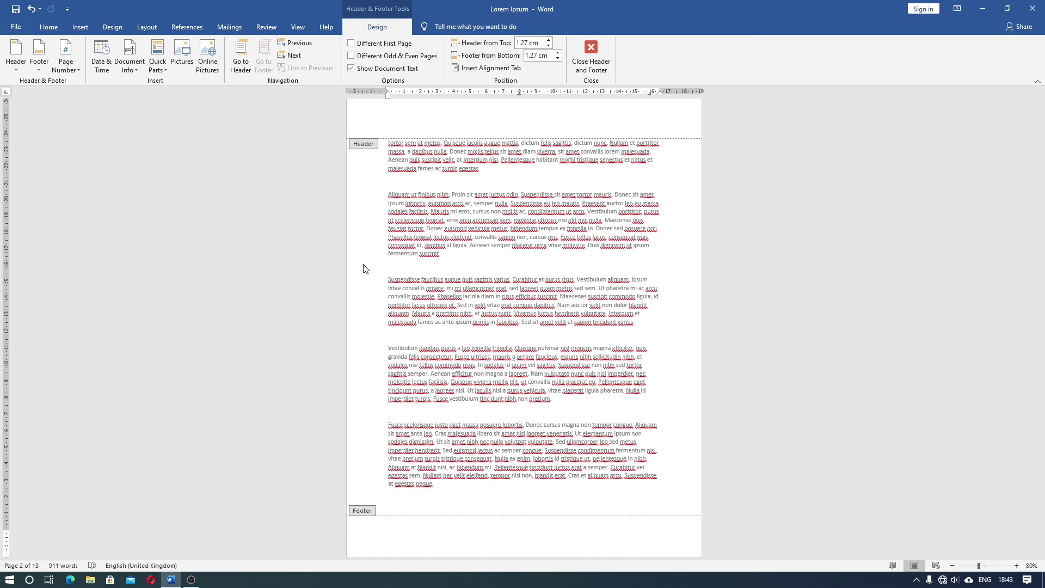
key("ctrl+z")
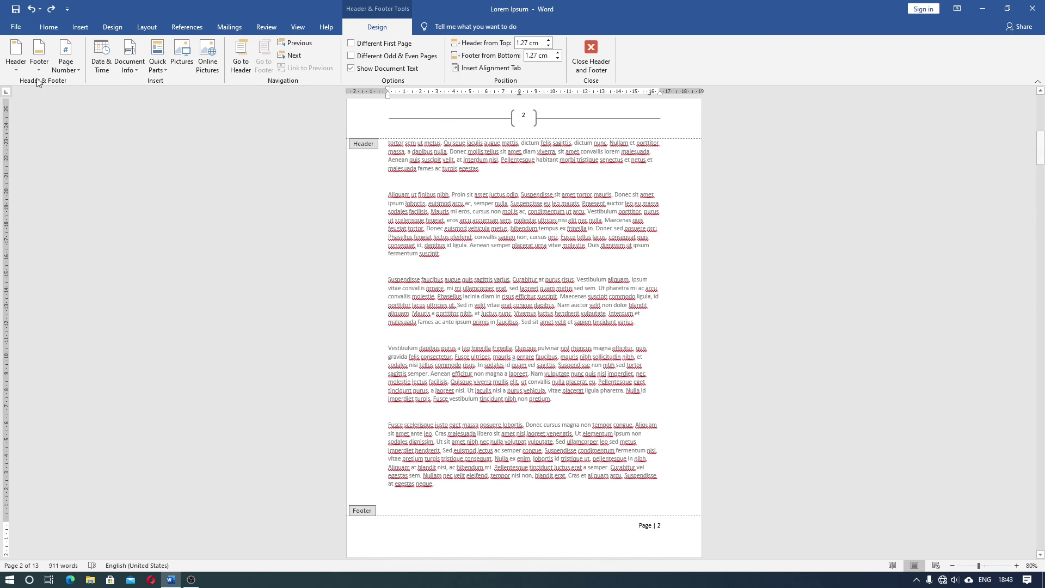
Remove the header and the footer, clearing the bracketed and 'Page | 2' numbers.
left_click(10, 68)
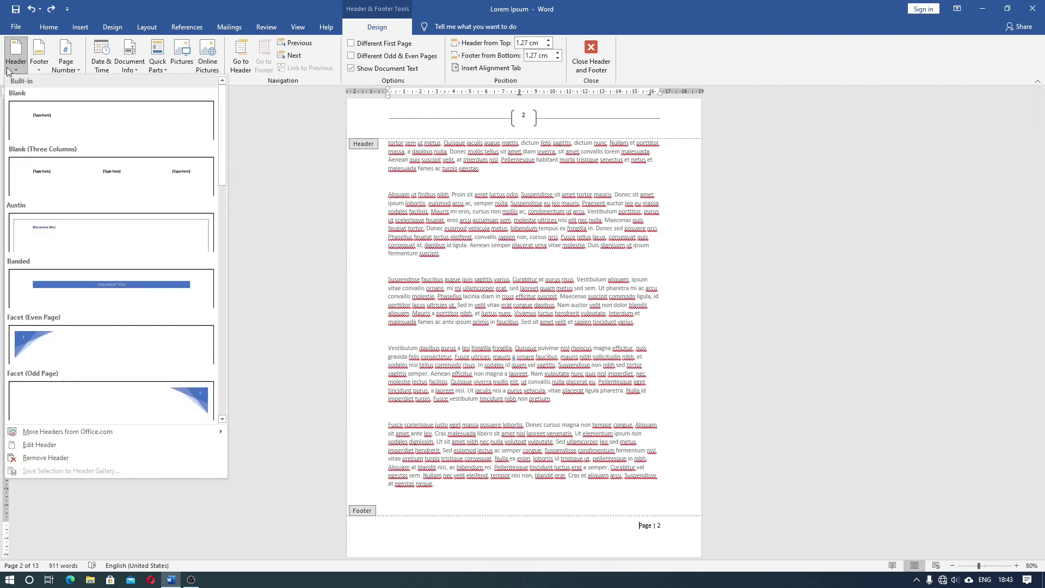
left_click(53, 459)
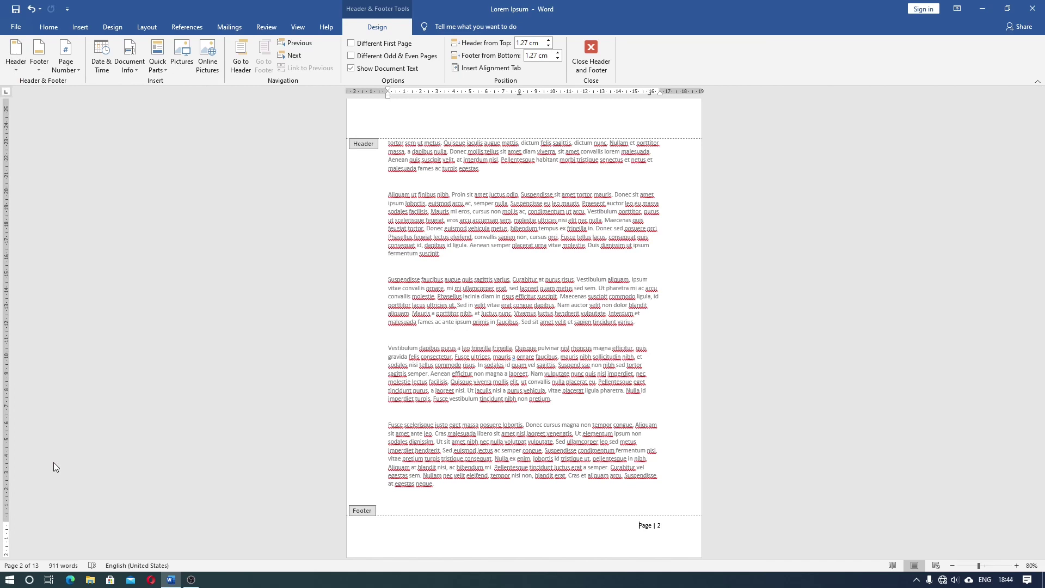
left_click(38, 53)
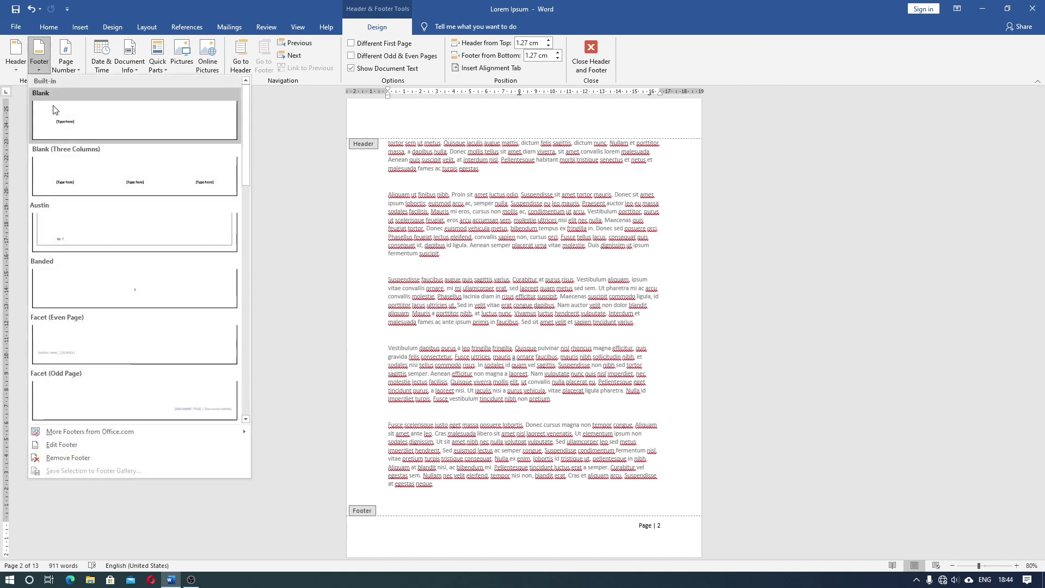
left_click(74, 459)
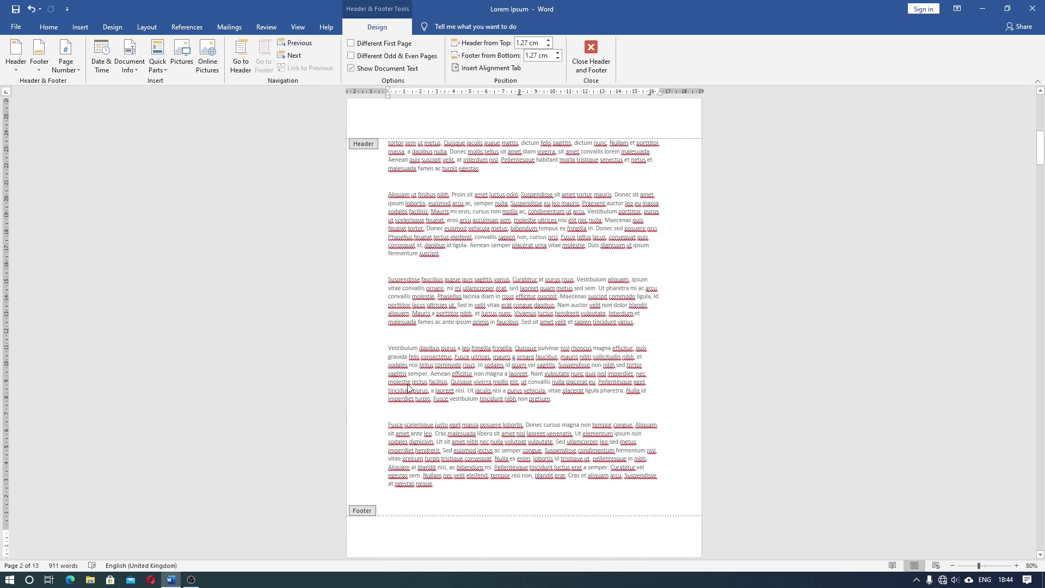